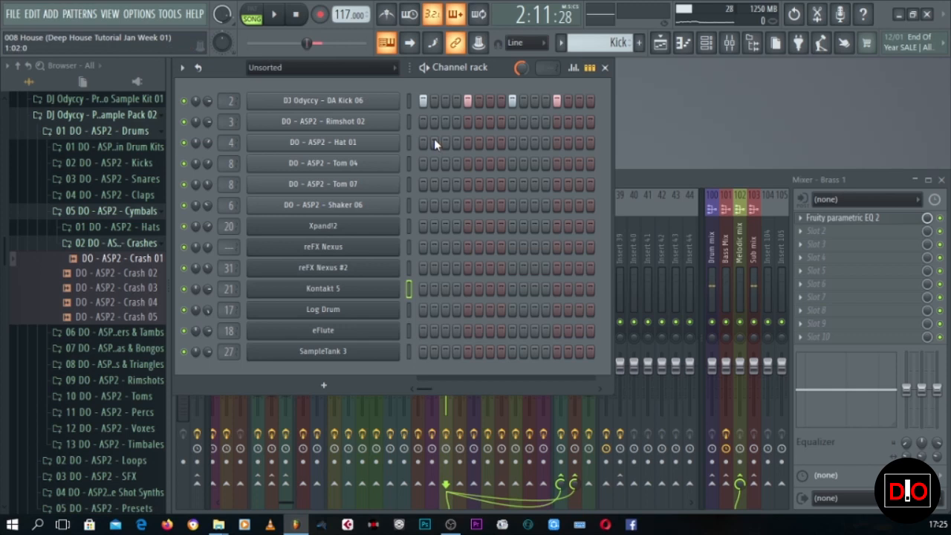
Audition the kick on its own, and bring in the rimshot by selecting its pattern and unmuting the Rimshot playlist track.
{"action": "key", "text": "space"}
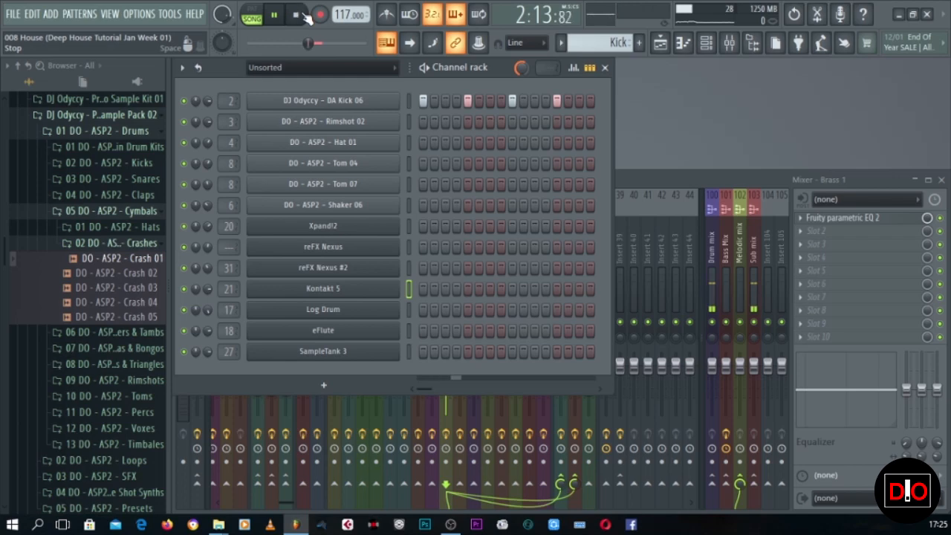
{"action": "left_click", "coordinate": [298, 14]}
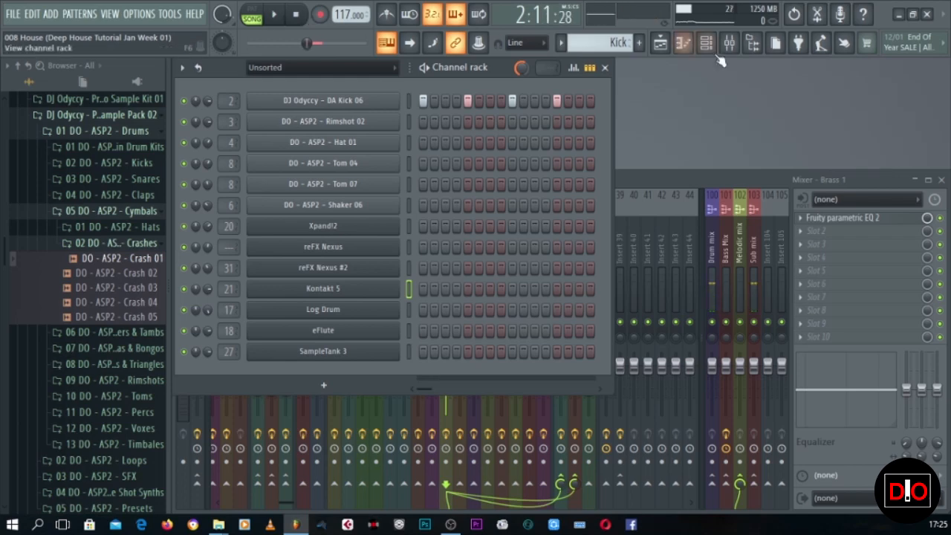
{"action": "left_click", "coordinate": [659, 42]}
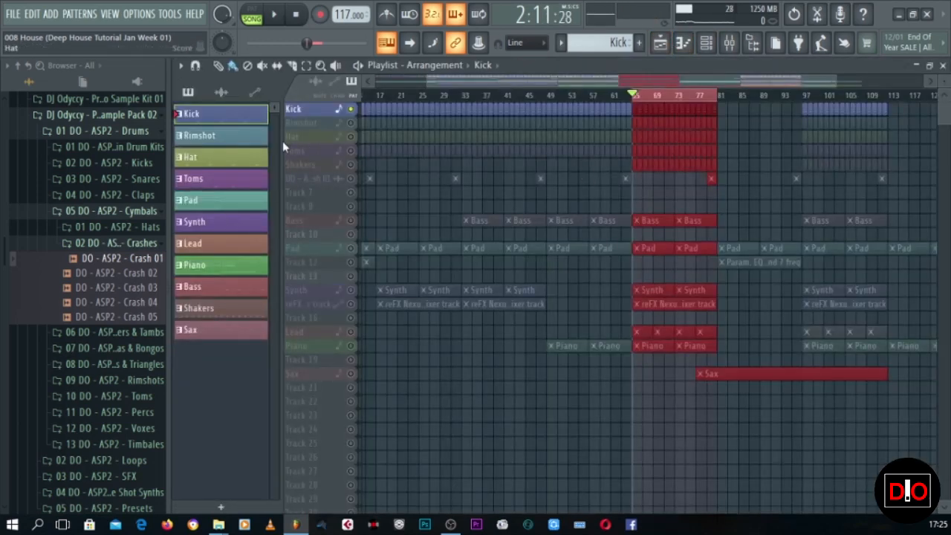
{"action": "left_click", "coordinate": [210, 138]}
{"action": "left_click", "coordinate": [351, 123]}
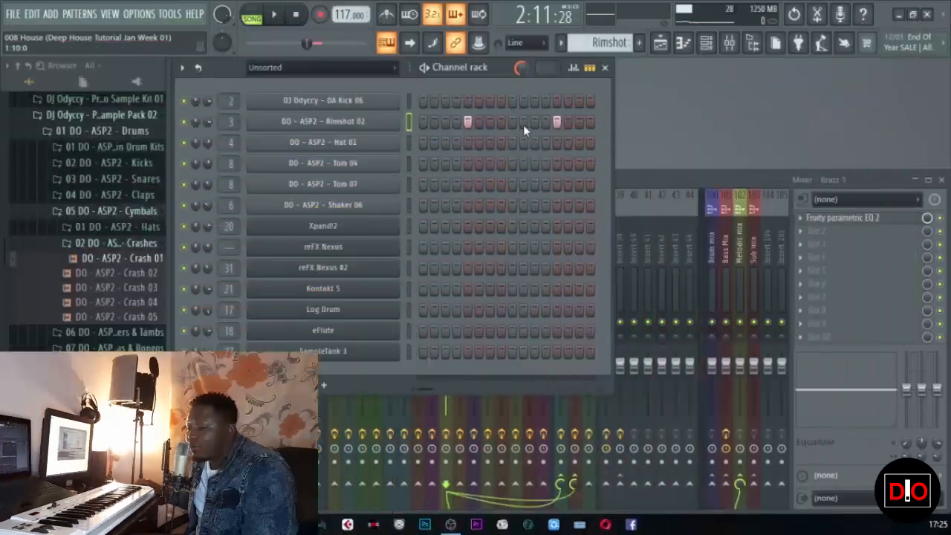
Play the kick and rimshot together with the mixer's first inserts in view, and select the Snare insert.
{"action": "left_click", "coordinate": [275, 15]}
{"action": "left_click", "coordinate": [650, 175]}
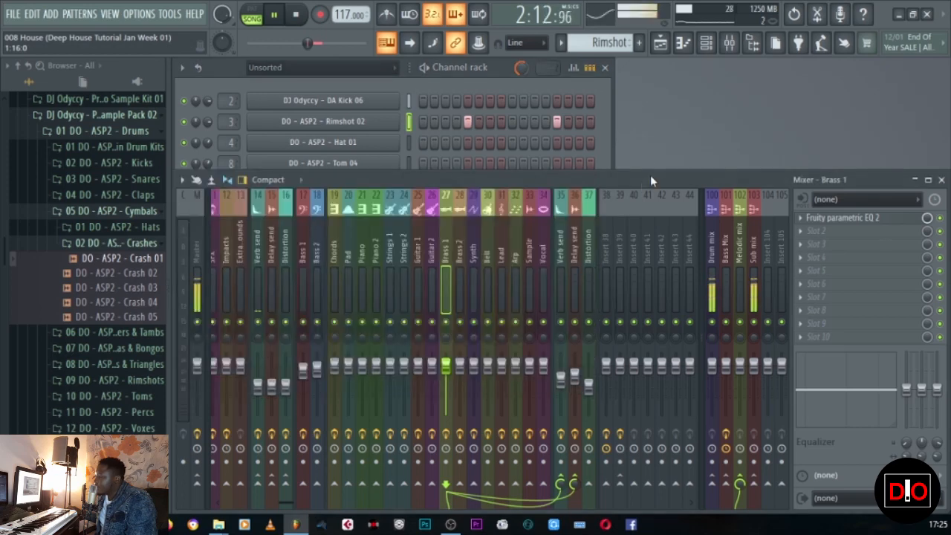
{"action": "left_click_drag", "start_coordinate": [297, 504], "coordinate": [214, 504]}
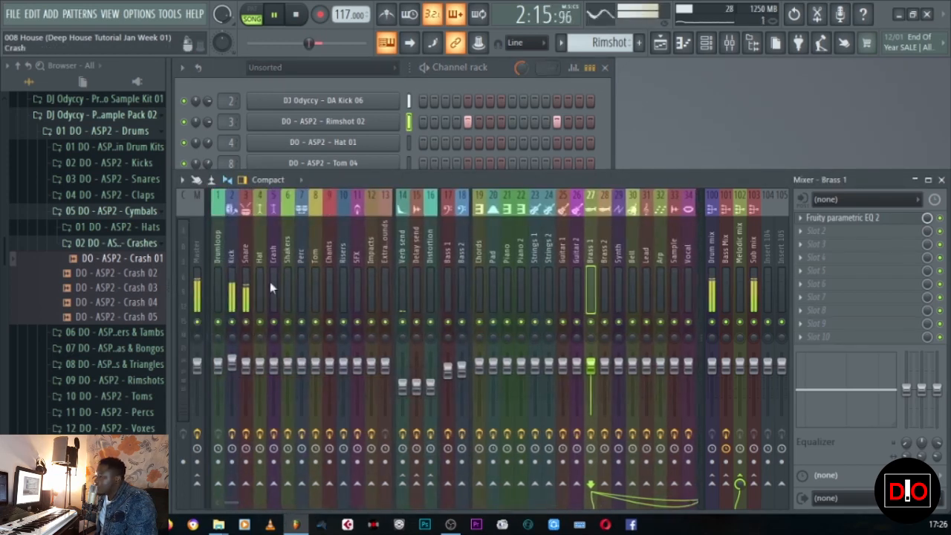
{"action": "left_click", "coordinate": [297, 15]}
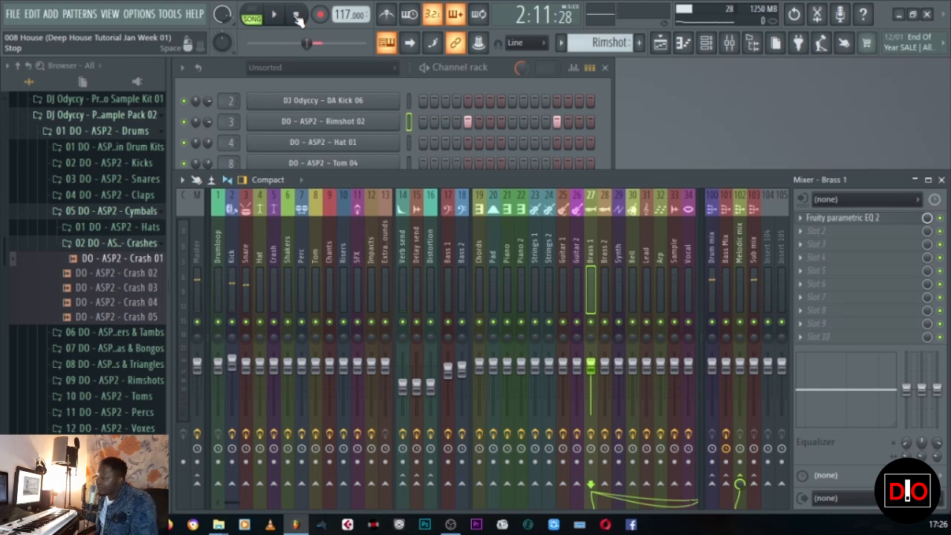
{"action": "left_click", "coordinate": [244, 264]}
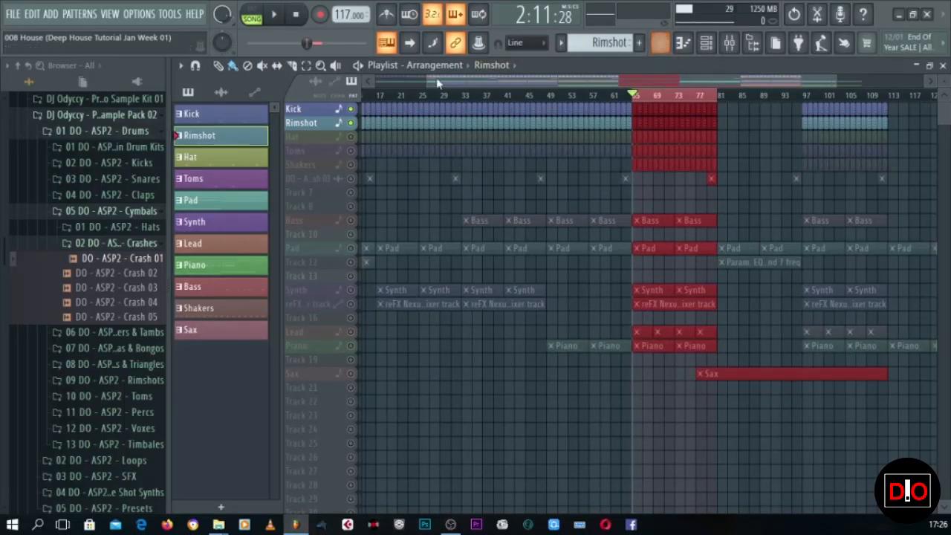
Select the Hat pattern, unmute the Hat playlist track, and play the song with the channel rack and mixer in view.
{"action": "left_click", "coordinate": [248, 159]}
{"action": "left_click", "coordinate": [352, 138]}
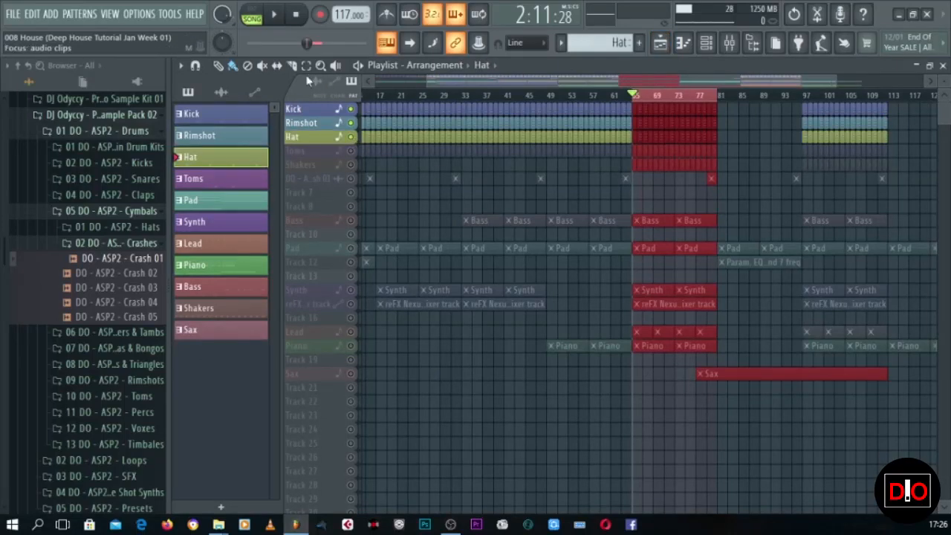
{"action": "left_click", "coordinate": [277, 16]}
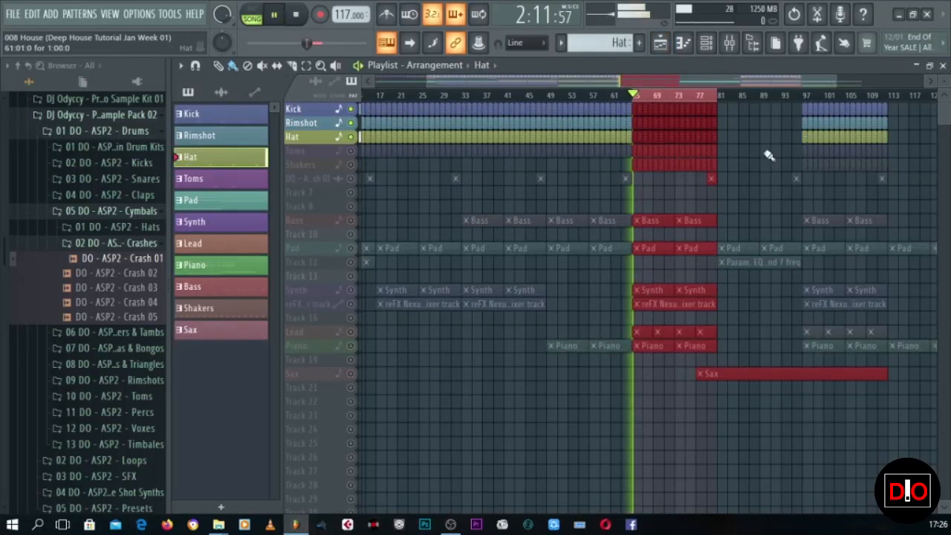
{"action": "left_click", "coordinate": [943, 66]}
{"action": "left_click_drag", "start_coordinate": [570, 171], "coordinate": [572, 378]}
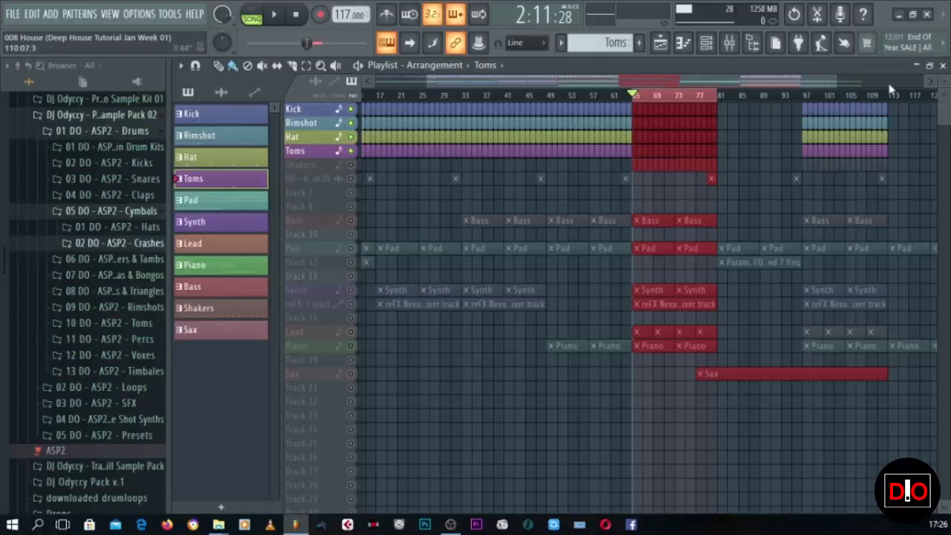
Audition the Toms pattern on its own in pattern mode with the channel rack's tom steps in view.
{"action": "left_click", "coordinate": [943, 66]}
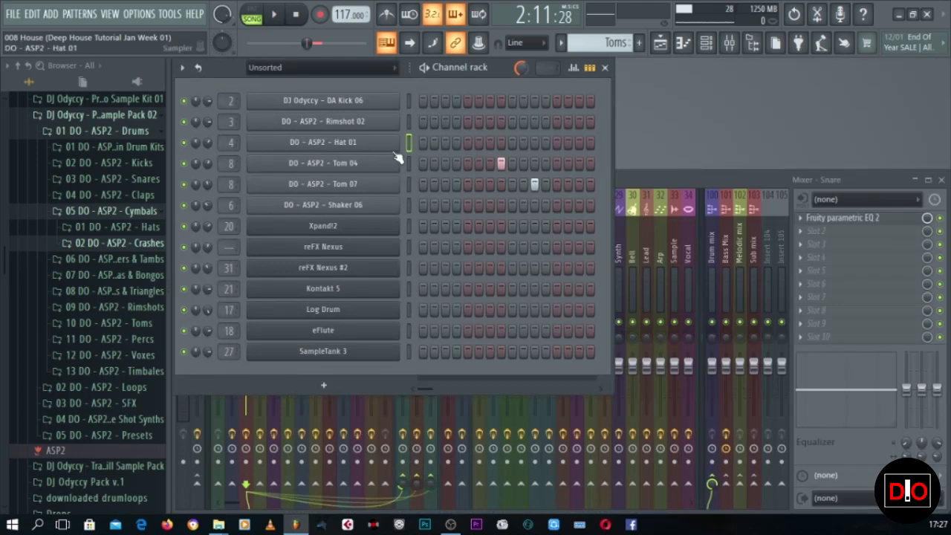
{"action": "left_click", "coordinate": [252, 13]}
{"action": "left_click", "coordinate": [274, 14]}
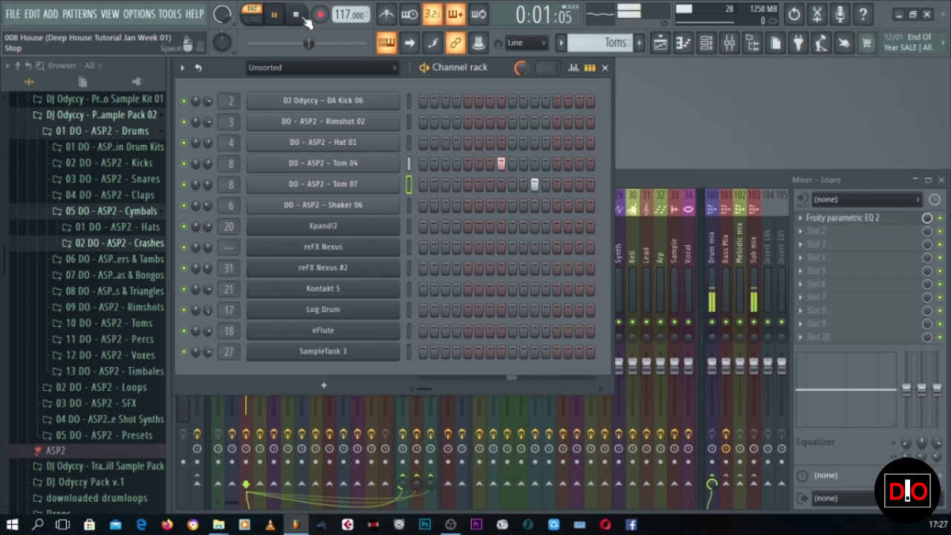
{"action": "left_click", "coordinate": [304, 18]}
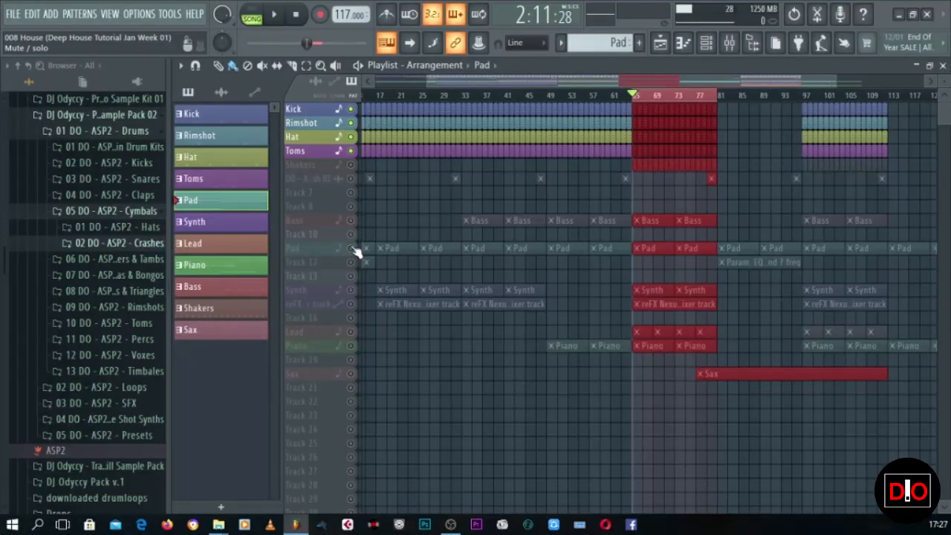
Unmute the Pad playlist track and examine the Xpand!2 chord notes over bars 1 to 9 in the piano roll.
{"action": "left_click", "coordinate": [351, 248]}
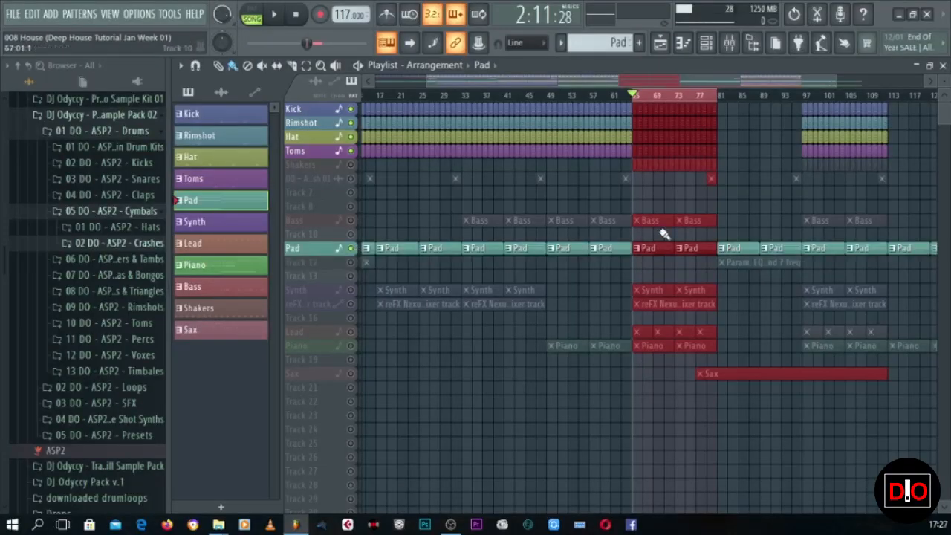
{"action": "left_click", "coordinate": [683, 239]}
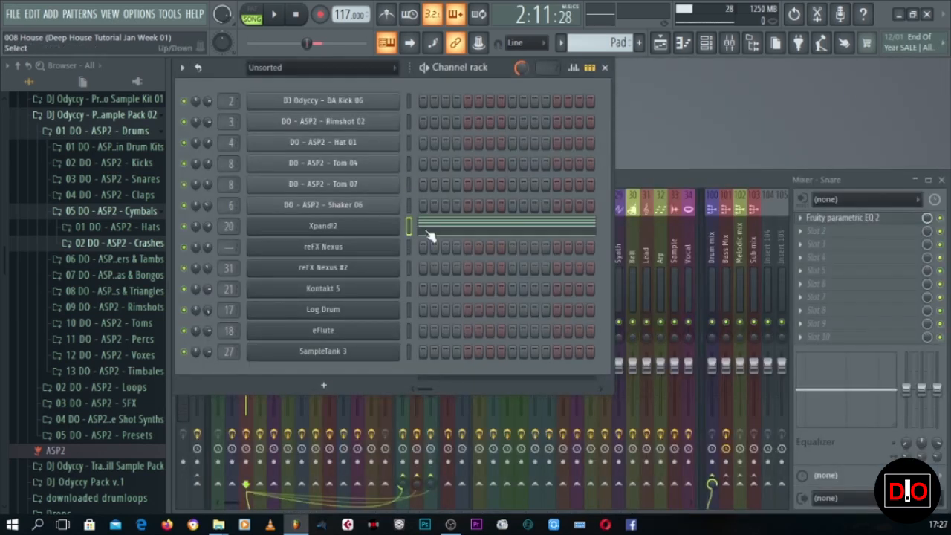
{"action": "left_click", "coordinate": [496, 234]}
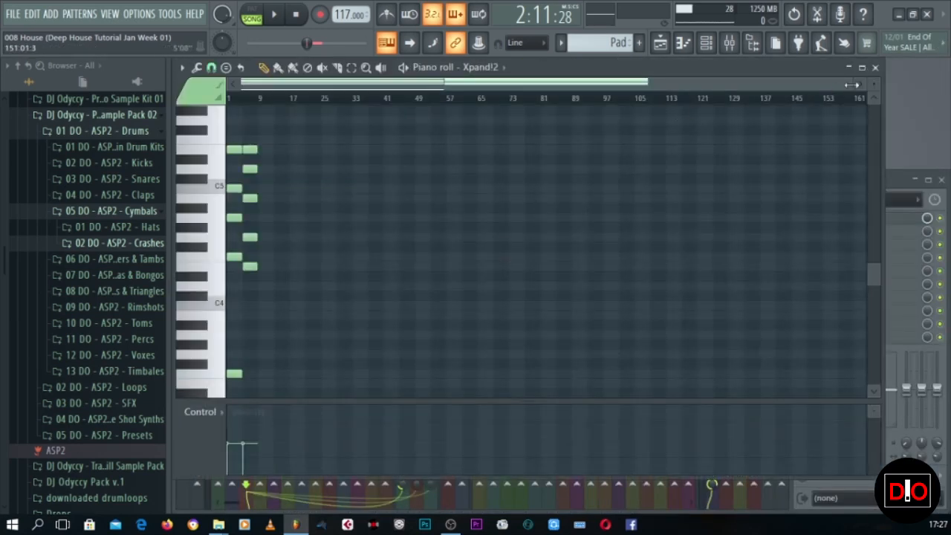
{"action": "left_click_drag", "start_coordinate": [851, 85], "coordinate": [738, 101]}
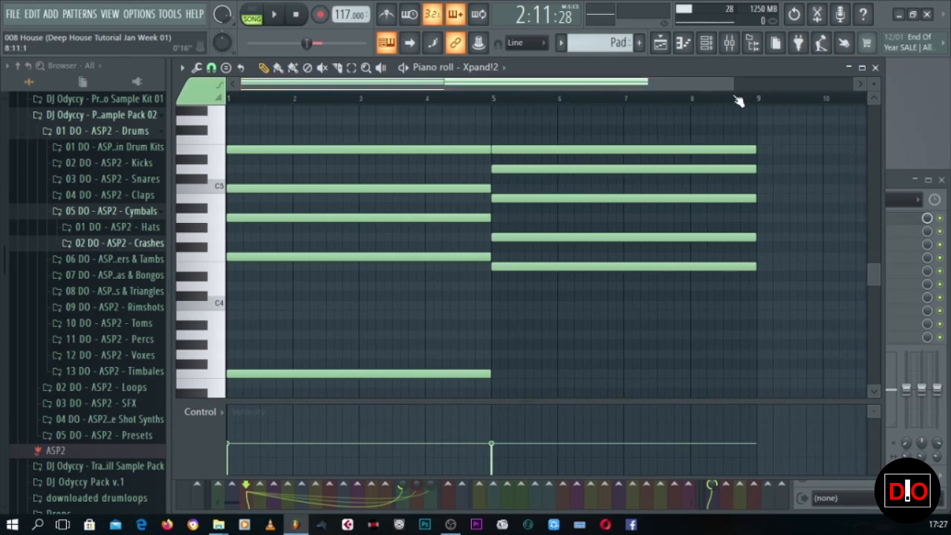
{"action": "scroll", "coordinate": [558, 282], "scroll_direction": "down", "scroll_amount": 1}
{"action": "scroll", "coordinate": [558, 282], "scroll_direction": "up", "scroll_amount": 2}
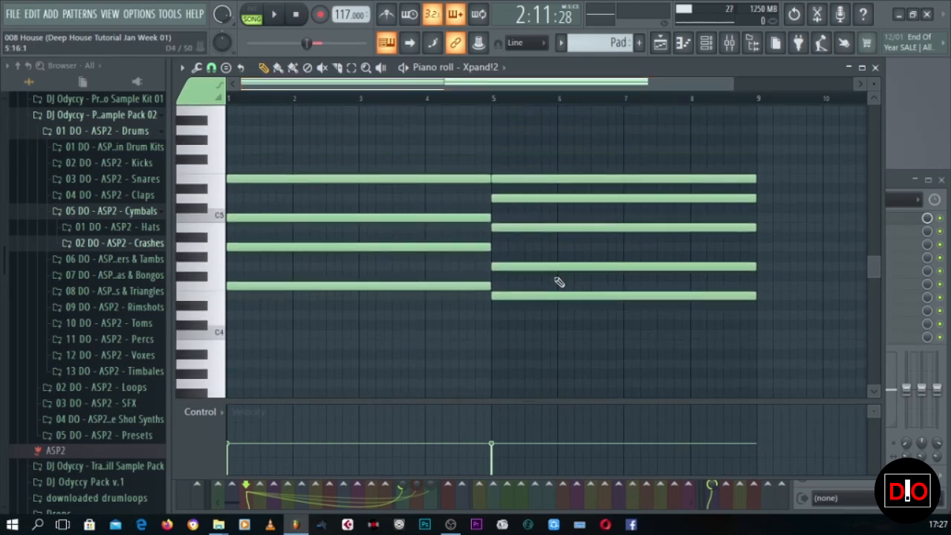
{"action": "scroll", "coordinate": [558, 282], "scroll_direction": "down", "scroll_amount": 2}
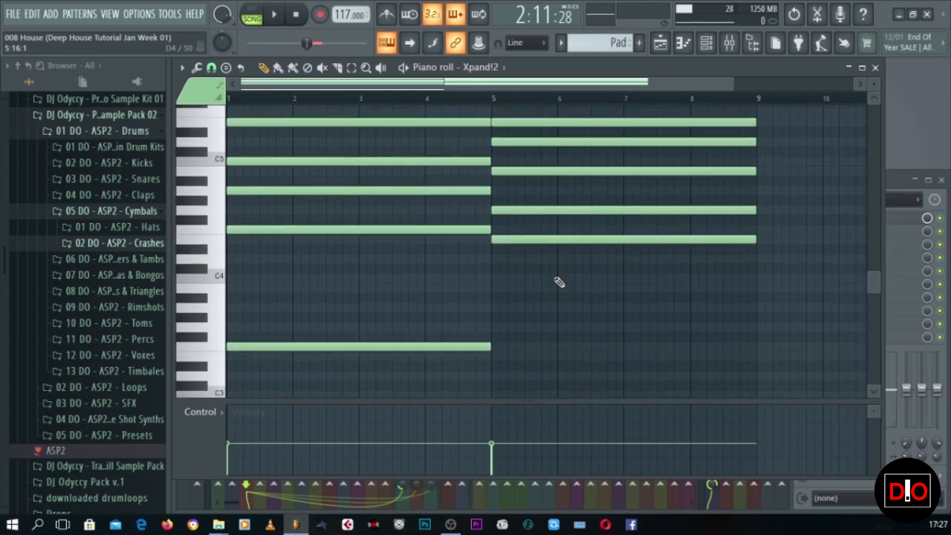
Play the Pad pattern on its own while viewing Xpand!2's +25 Dreaming preset in the 01 Soft Pads list.
{"action": "left_click", "coordinate": [272, 14]}
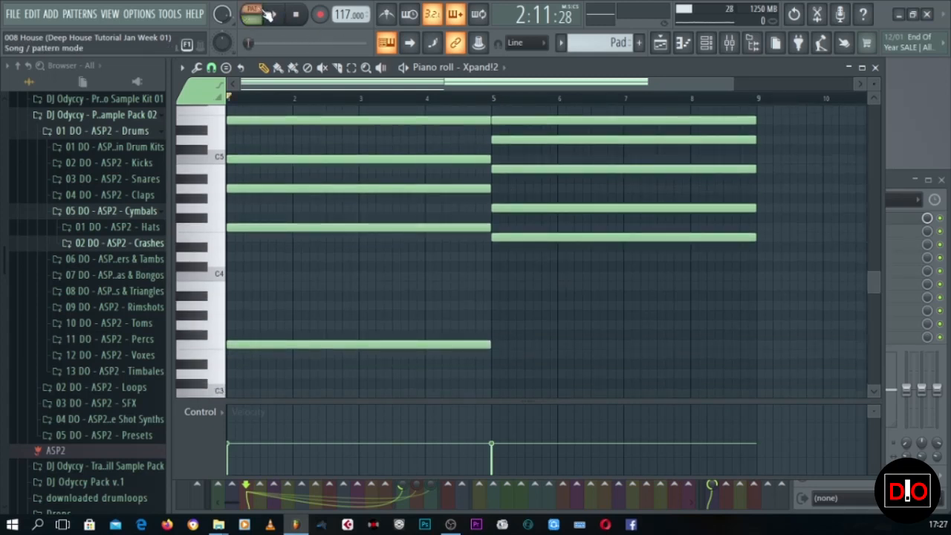
{"action": "left_click", "coordinate": [874, 68]}
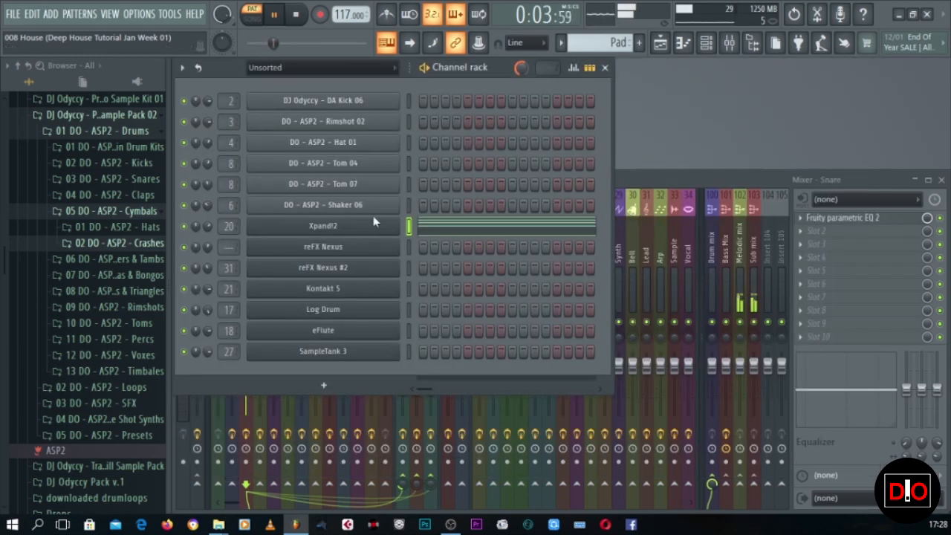
{"action": "left_click", "coordinate": [346, 231]}
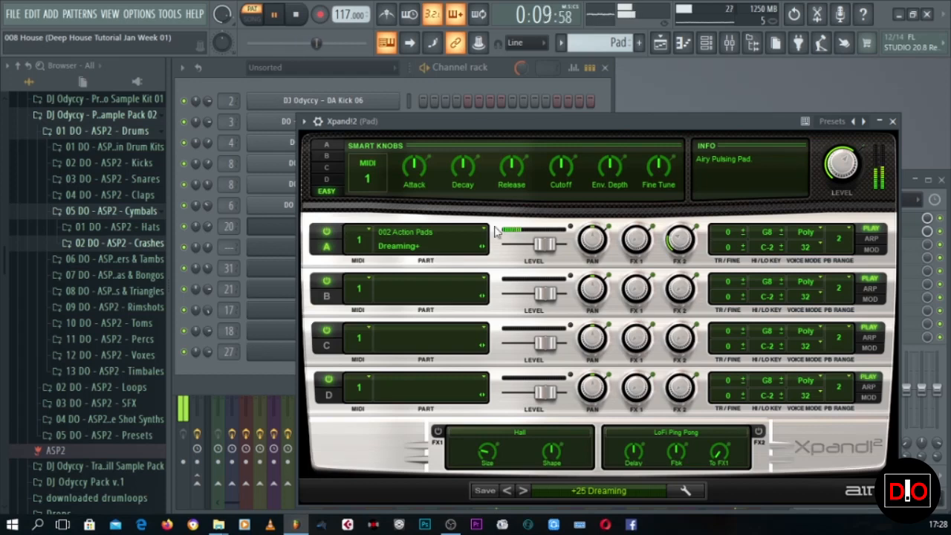
{"action": "left_click_drag", "start_coordinate": [641, 124], "coordinate": [657, 69]}
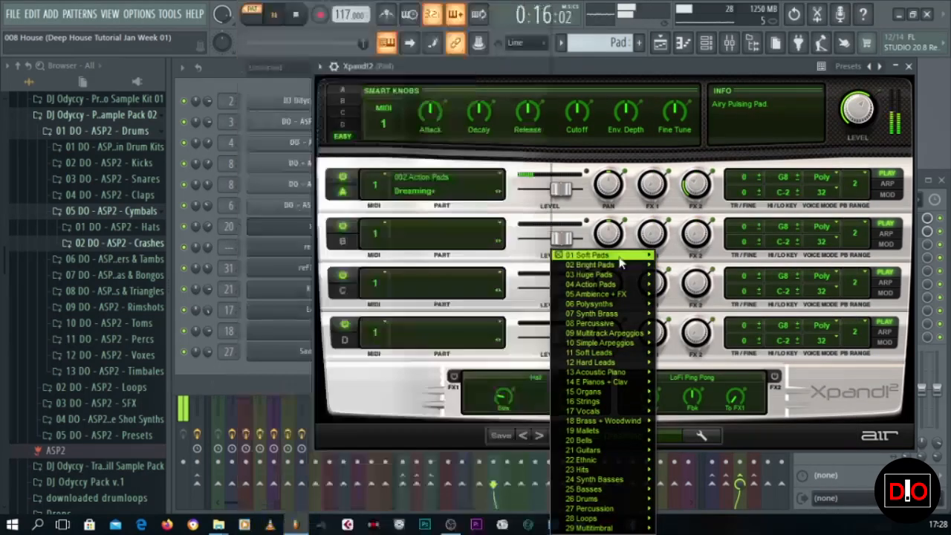
{"action": "mouse_move", "coordinate": [619, 257]}
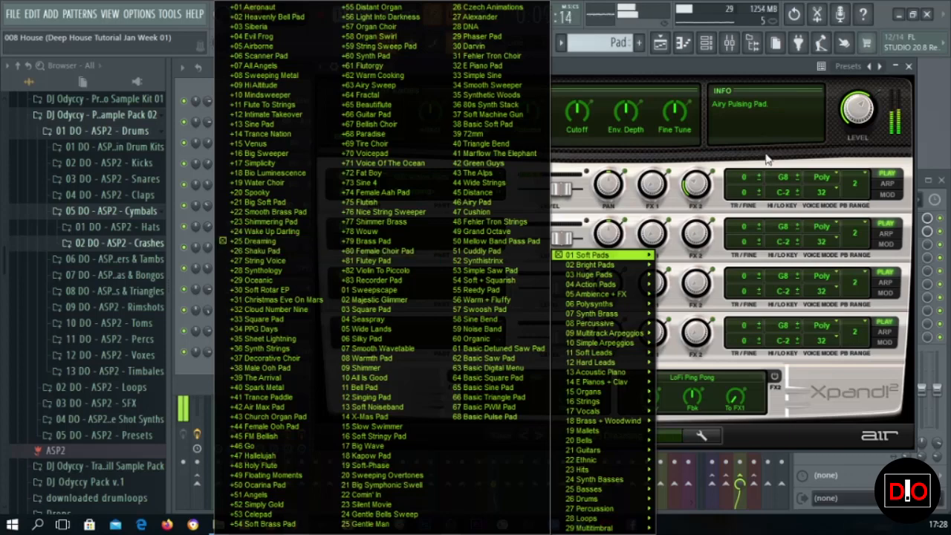
{"action": "left_click", "coordinate": [762, 72]}
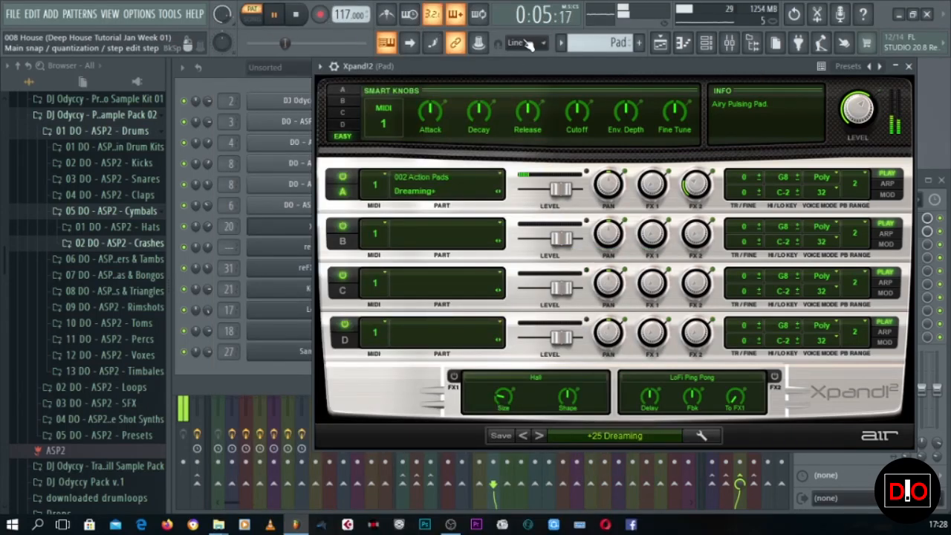
{"action": "left_click", "coordinate": [910, 67]}
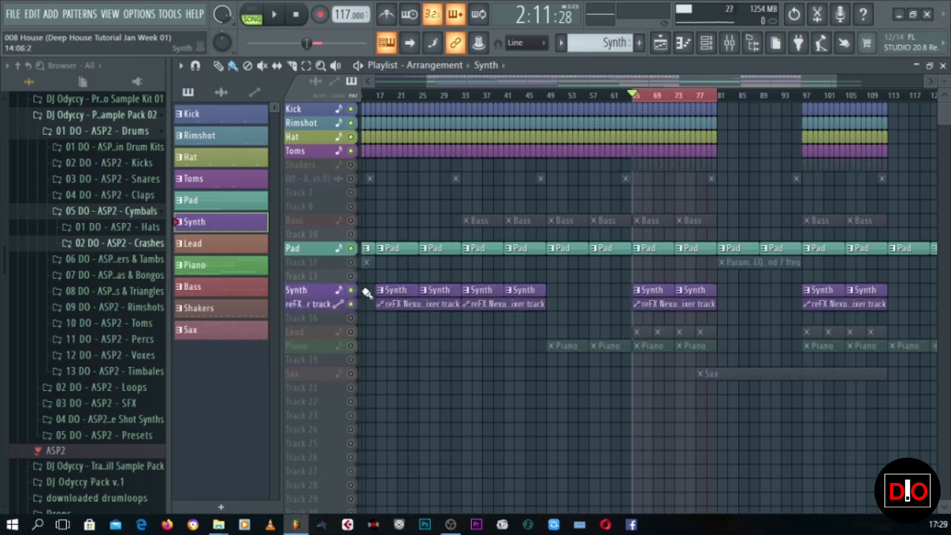
Examine the Synth pattern's reFX Nexus notes around C6 in the piano roll.
{"action": "left_click", "coordinate": [943, 66]}
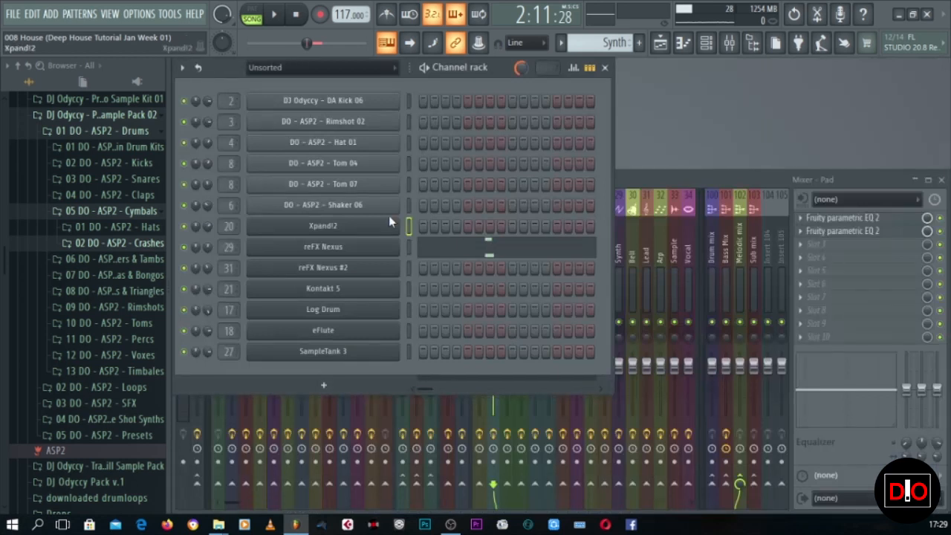
{"action": "left_click", "coordinate": [462, 257]}
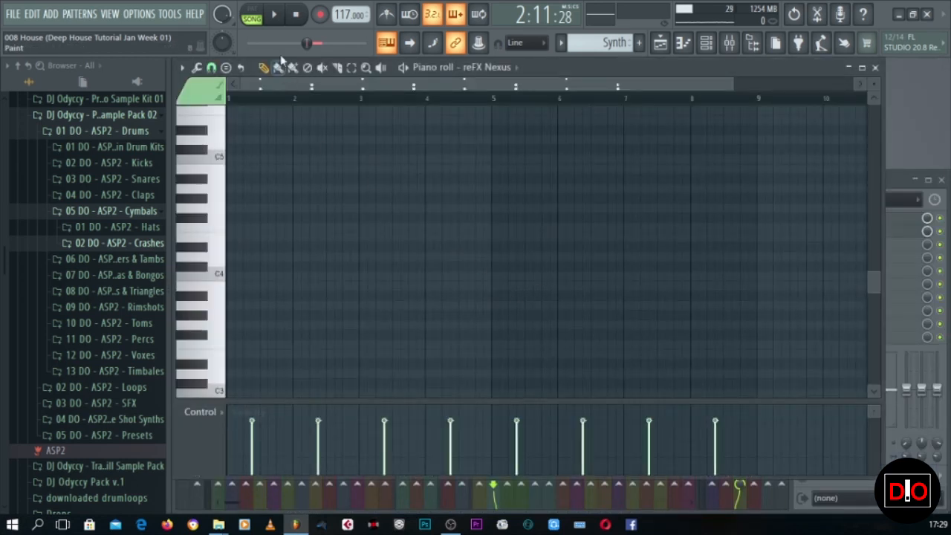
{"action": "scroll", "coordinate": [382, 278], "scroll_direction": "up", "scroll_amount": 5}
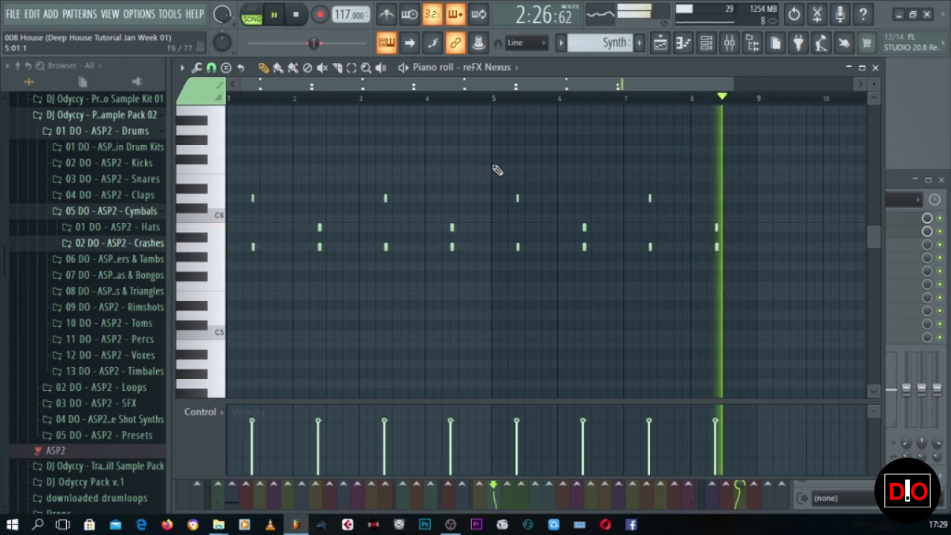
{"action": "left_click", "coordinate": [875, 67]}
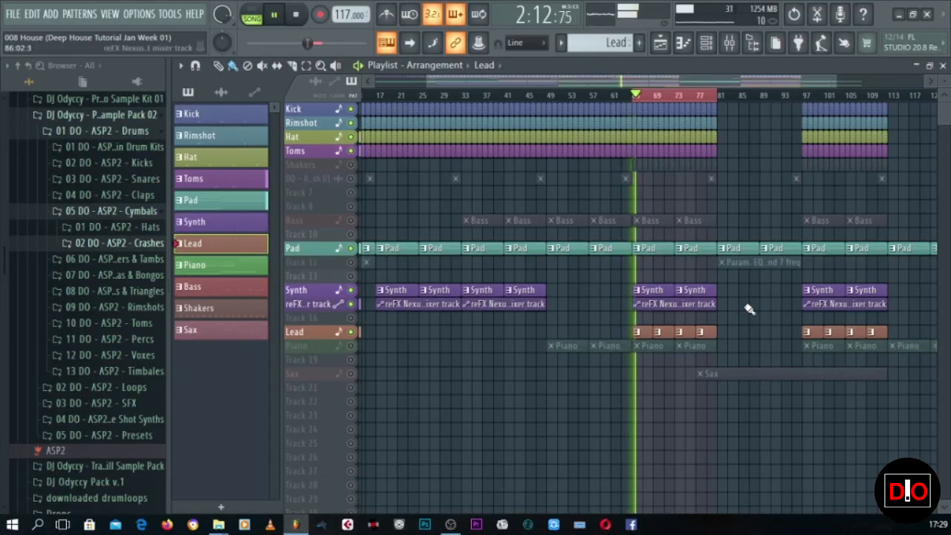
View the Lead pattern's reFX Nexus #2 instrument with its LD Hands Up Hook 1 preset, and close the plugin window.
{"action": "left_click", "coordinate": [942, 66]}
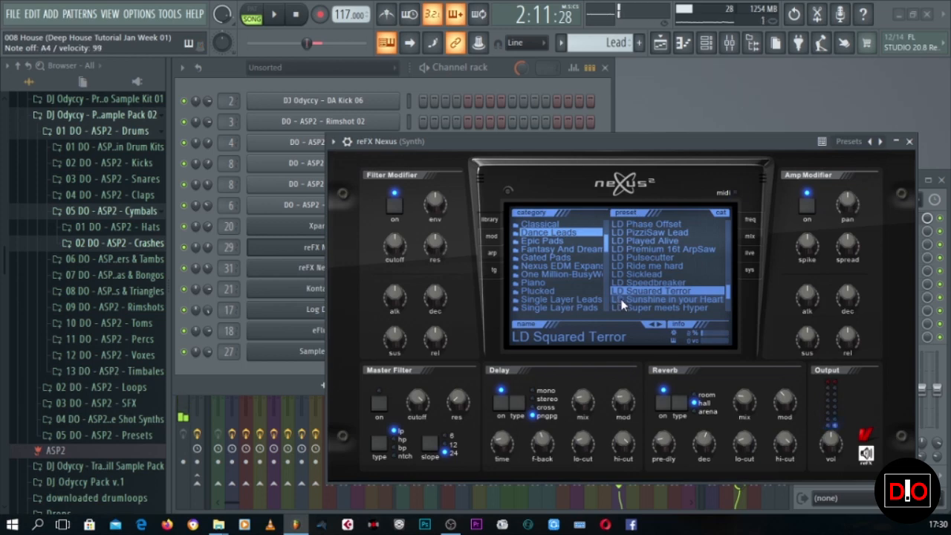
{"action": "key", "text": "Escape"}
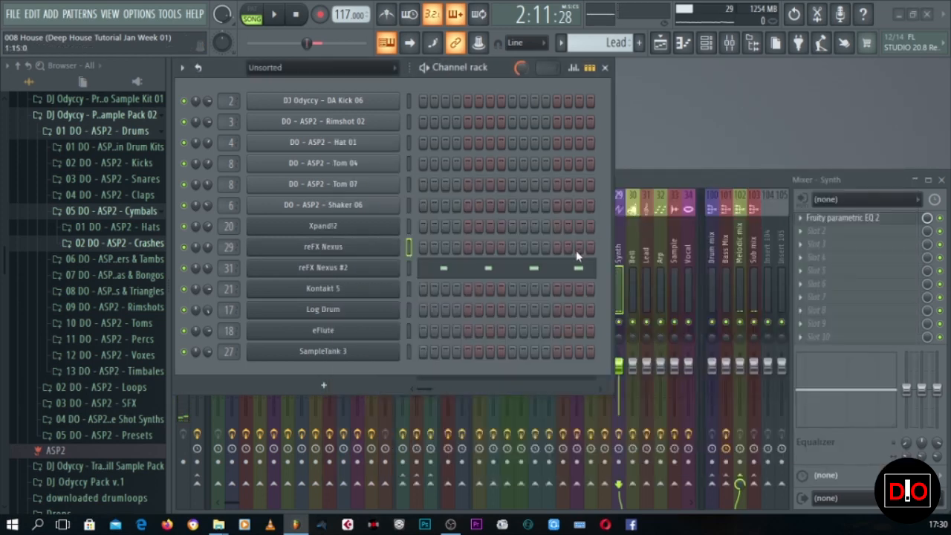
{"action": "left_click", "coordinate": [390, 271]}
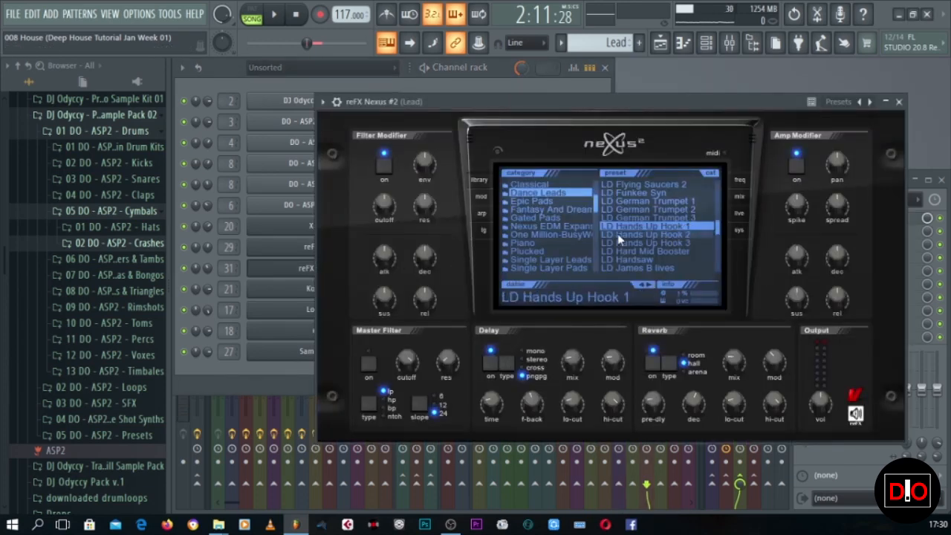
{"action": "left_click", "coordinate": [902, 106]}
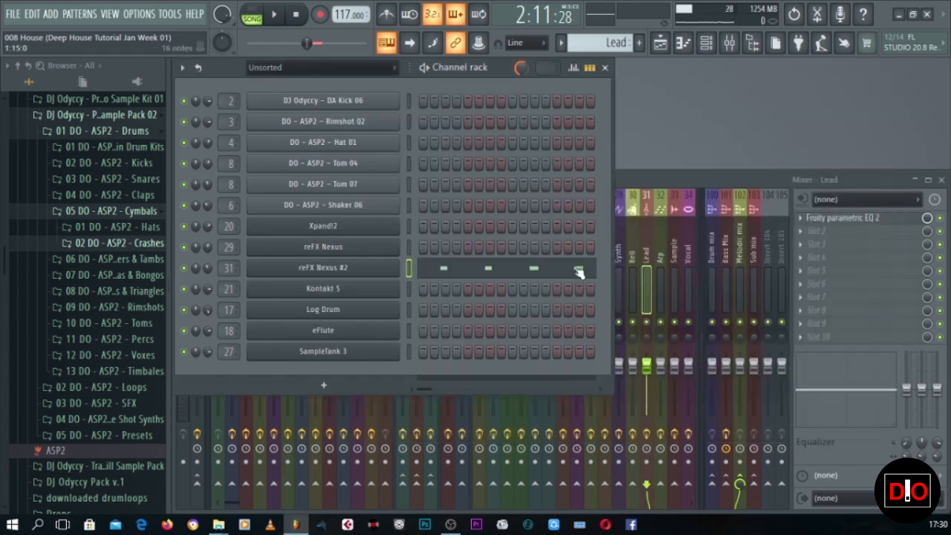
Examine the Lead pattern's repeated reFX Nexus #2 notes over bars 1 to 5 in the piano roll.
{"action": "left_click", "coordinate": [552, 276]}
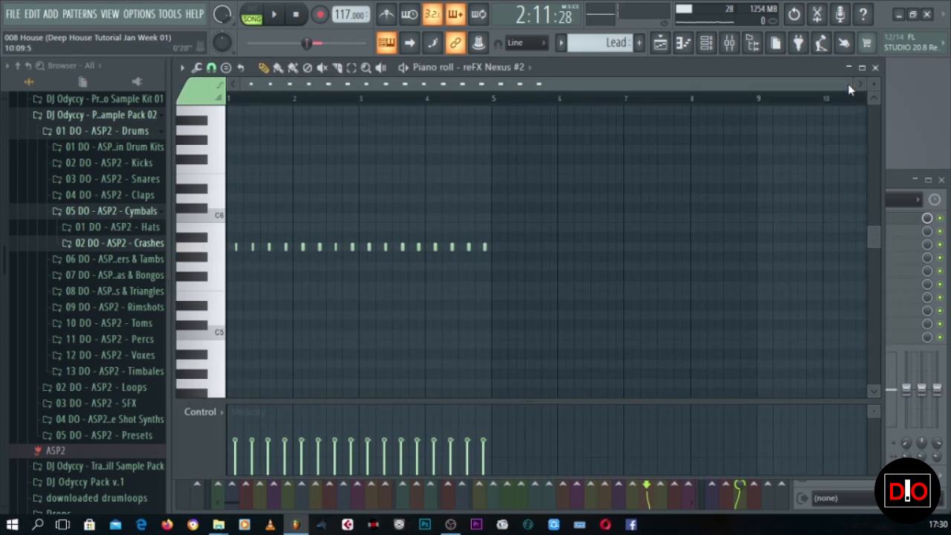
{"action": "left_click_drag", "start_coordinate": [846, 84], "coordinate": [562, 69]}
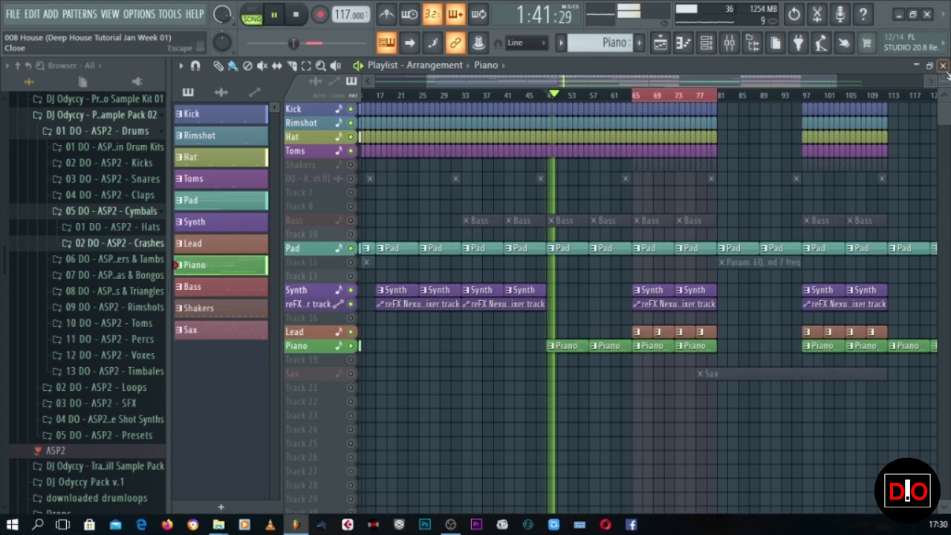
Close the playlist, examine the Piano pattern's Kontakt 5 notes over bars 1 to 9 in the piano roll, and close it.
{"action": "left_click", "coordinate": [944, 67]}
{"action": "left_click", "coordinate": [499, 289]}
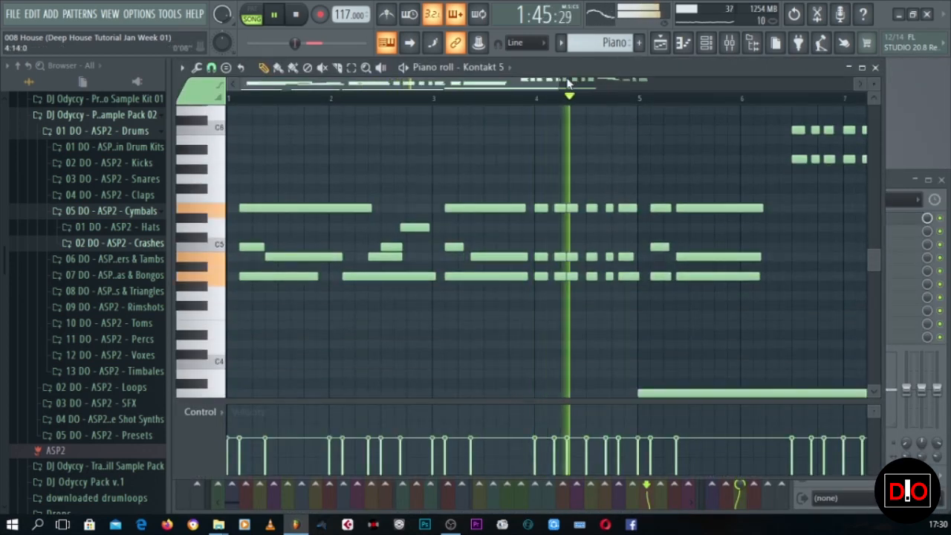
{"action": "left_click_drag", "start_coordinate": [592, 83], "coordinate": [781, 101]}
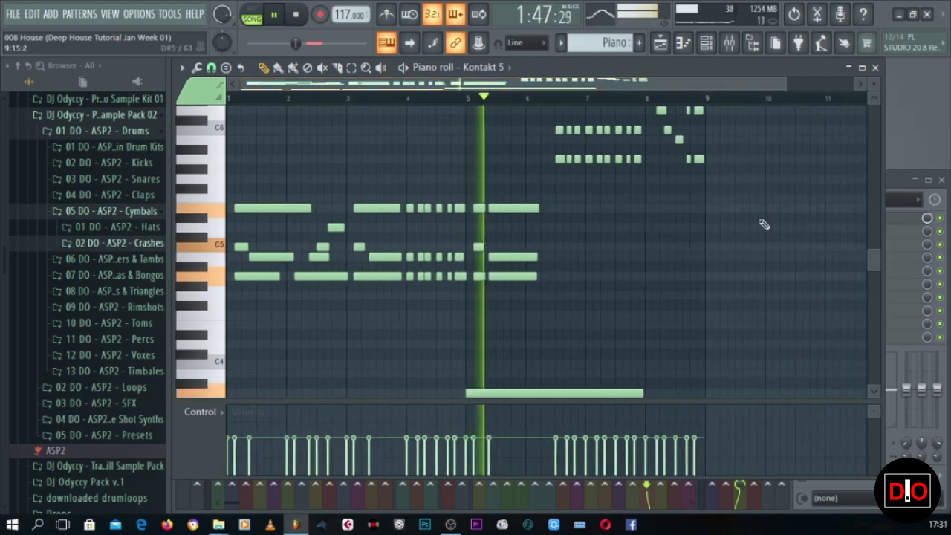
{"action": "scroll", "coordinate": [761, 223], "scroll_direction": "down", "scroll_amount": 5}
{"action": "scroll", "coordinate": [764, 224], "scroll_direction": "up", "scroll_amount": 5}
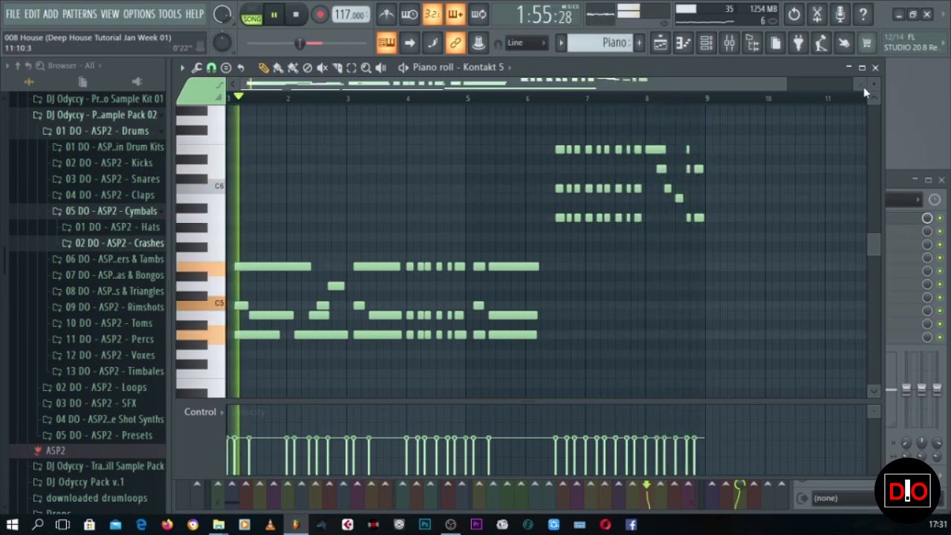
{"action": "left_click", "coordinate": [875, 67]}
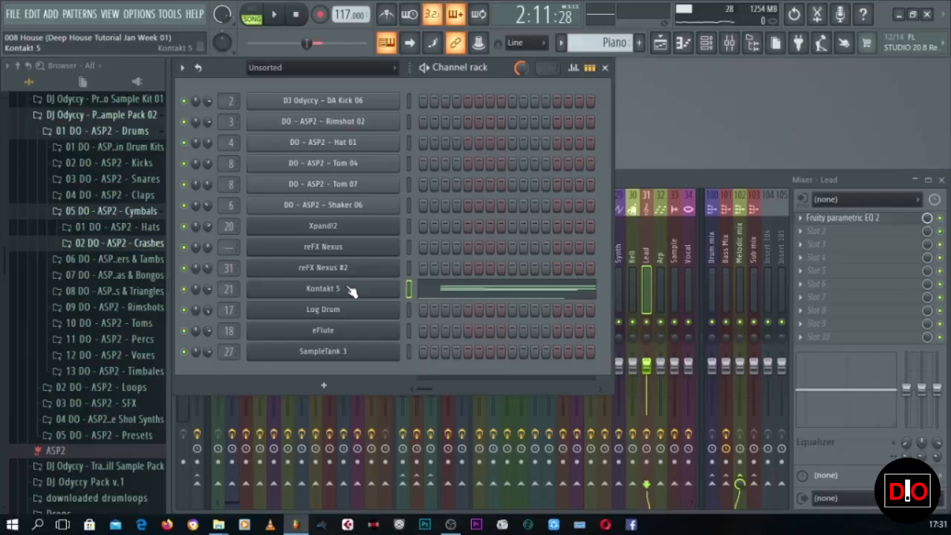
Open the Kontakt 5 instrument used by the Piano pattern to view its loaded sound.
{"action": "left_click", "coordinate": [347, 289]}
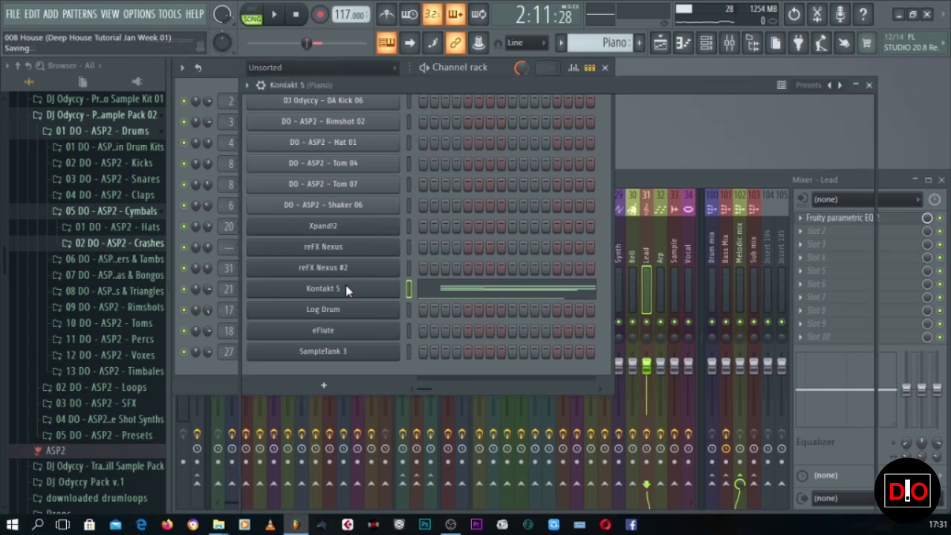